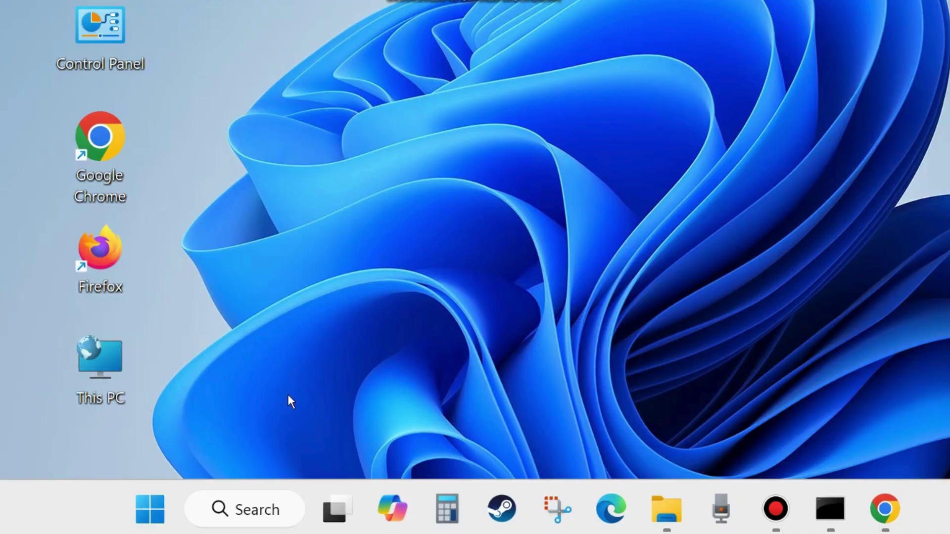
Start downloading Windows 11 version 24H2 from Windows Update, then minimize Settings
right_click(146, 515)
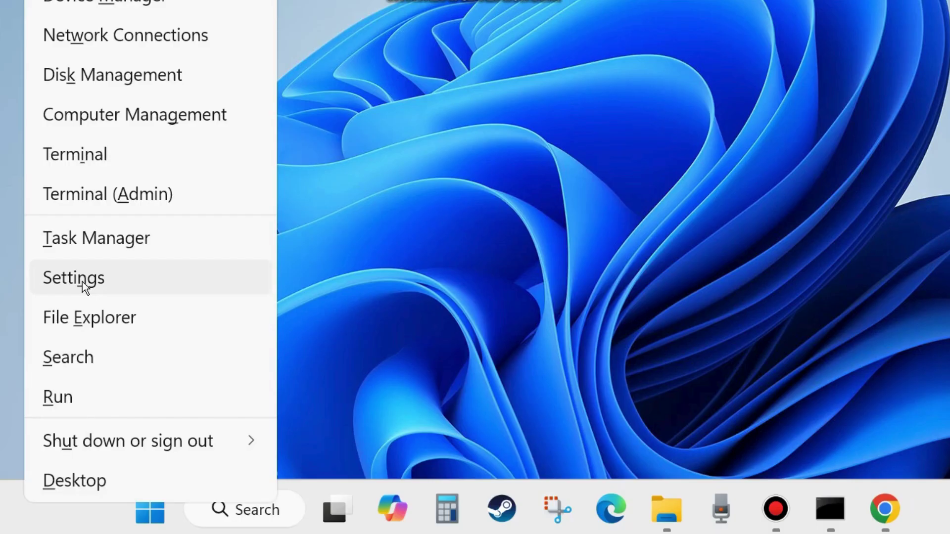
left_click(82, 281)
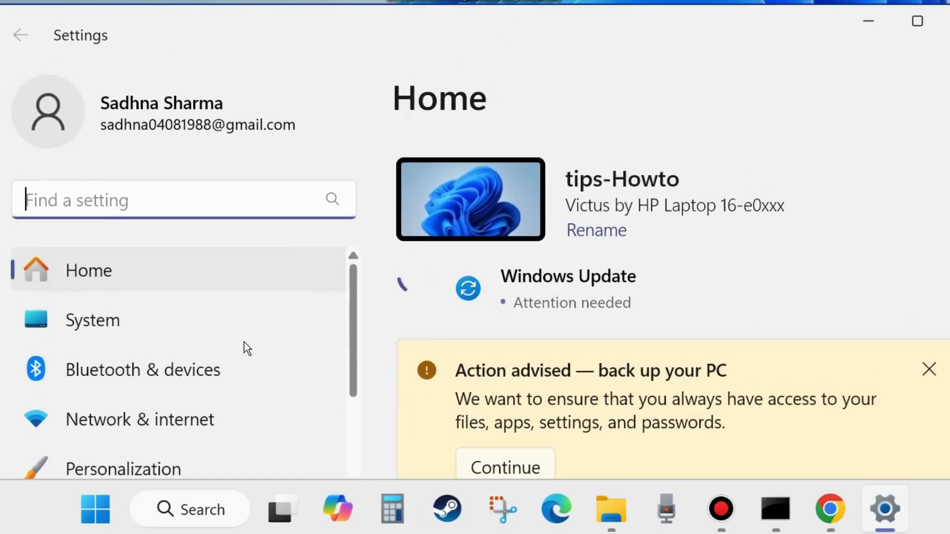
scroll(168, 398, "down", 5)
scroll(167, 399, "down", 1)
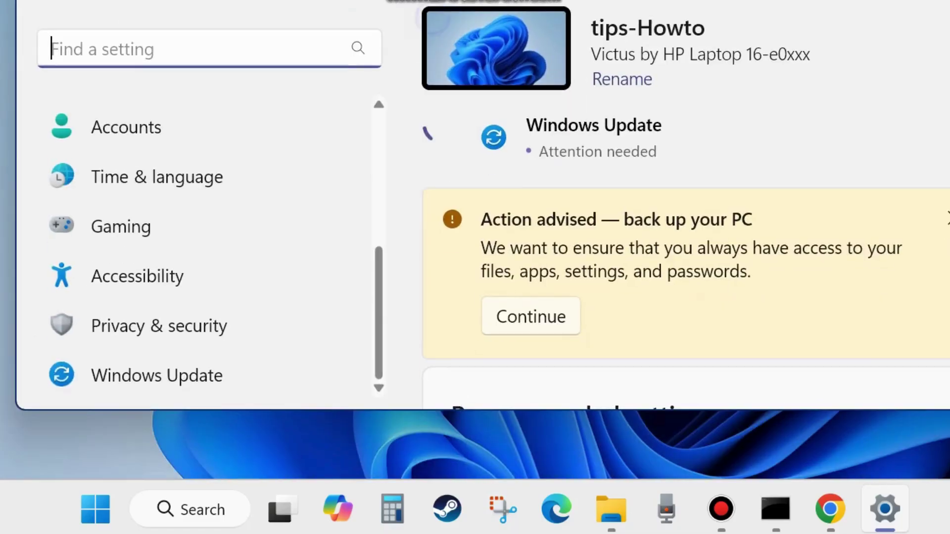
left_click(150, 378)
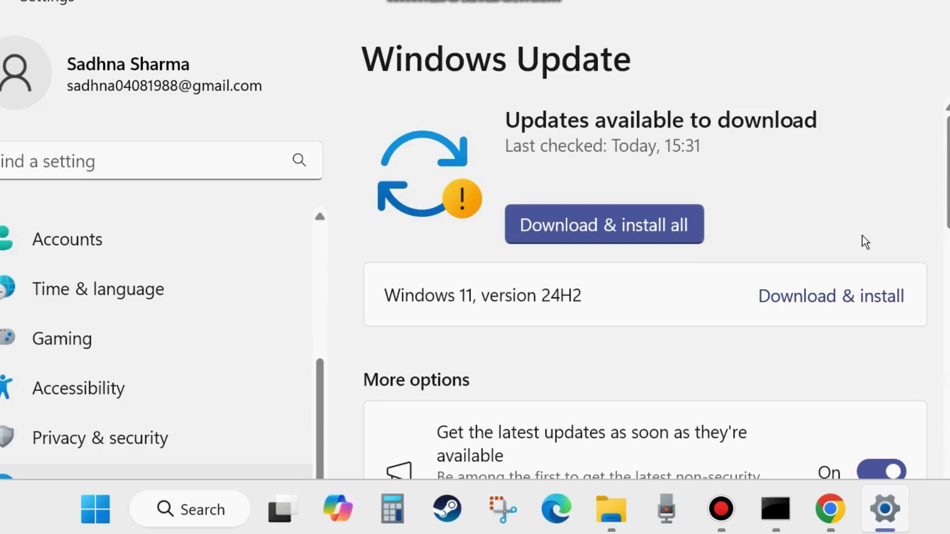
left_click(820, 295)
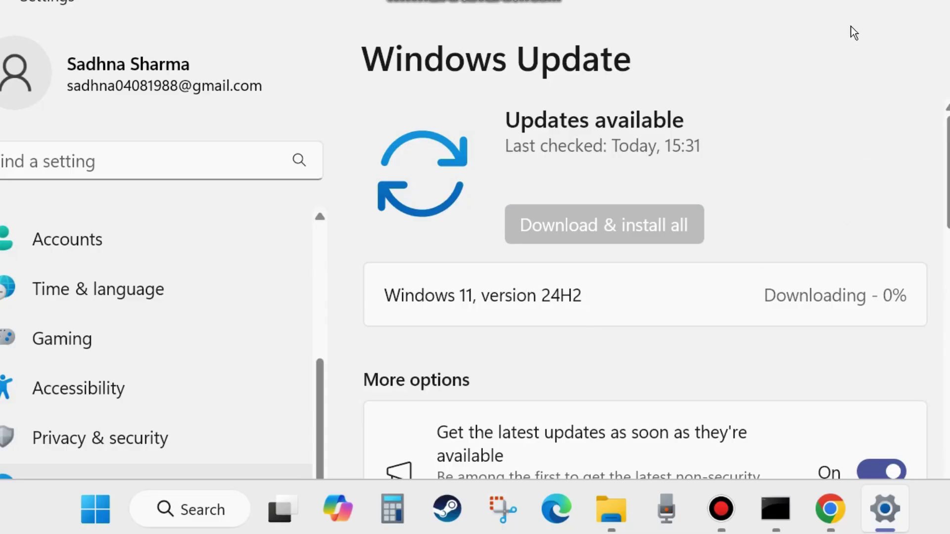
left_click(851, 2)
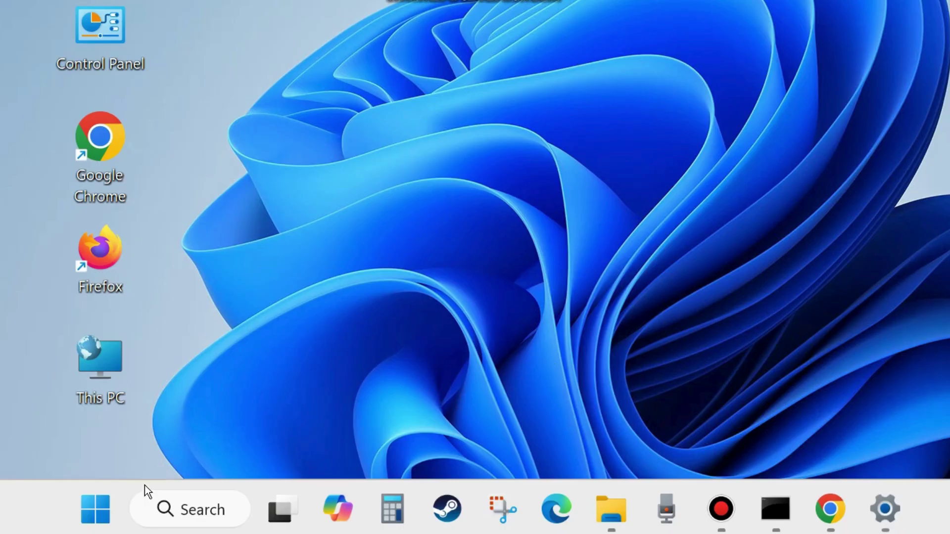
Run wsreset.exe to reset the Microsoft Store cache, then close the reopened Store window
right_click(92, 516)
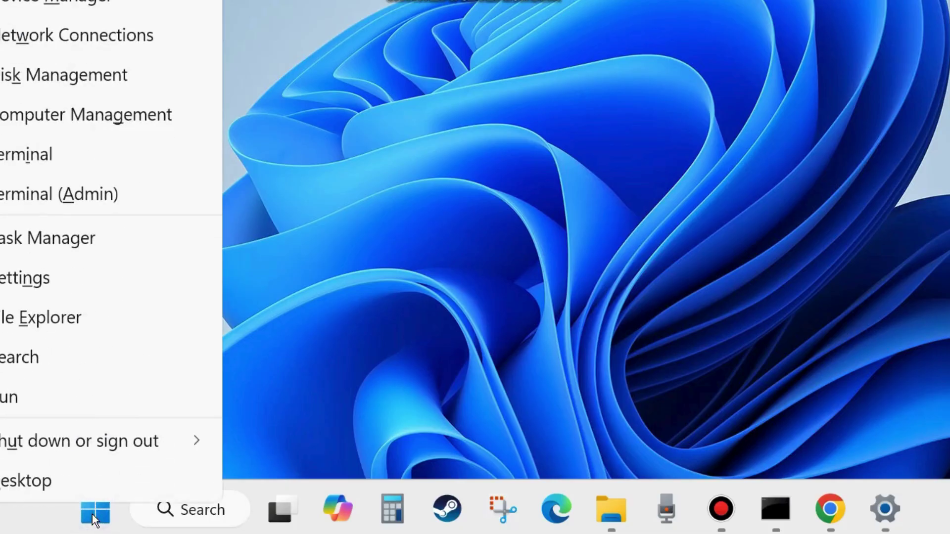
left_click(19, 400)
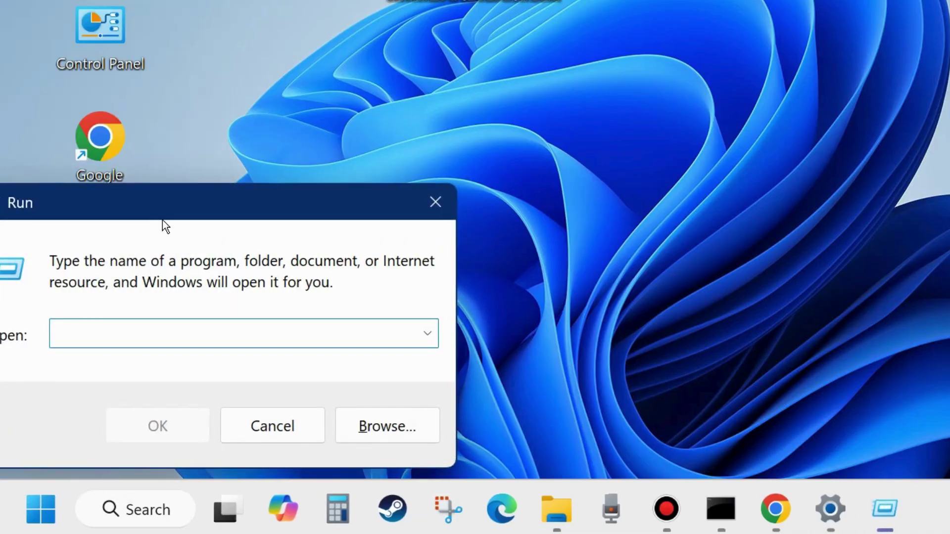
left_click_drag(226, 203, 410, 127)
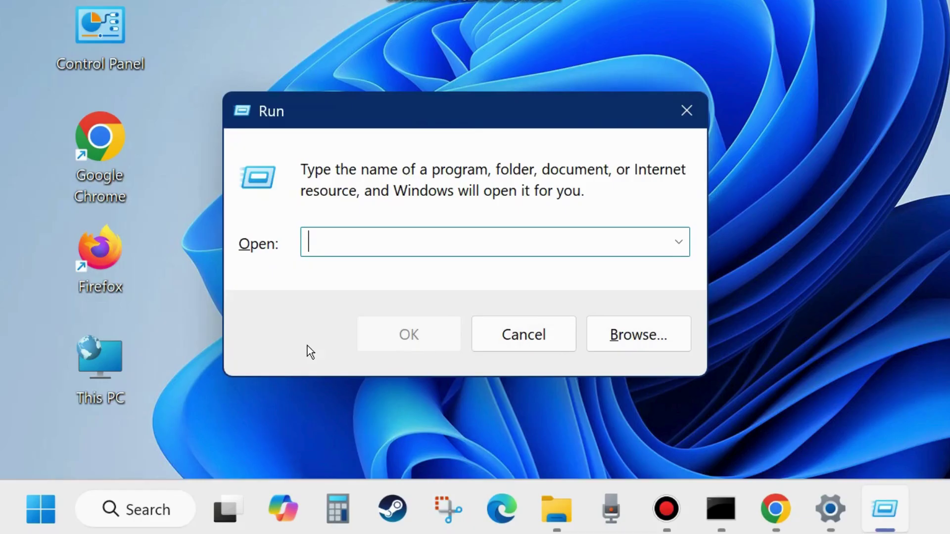
type("wsreset")
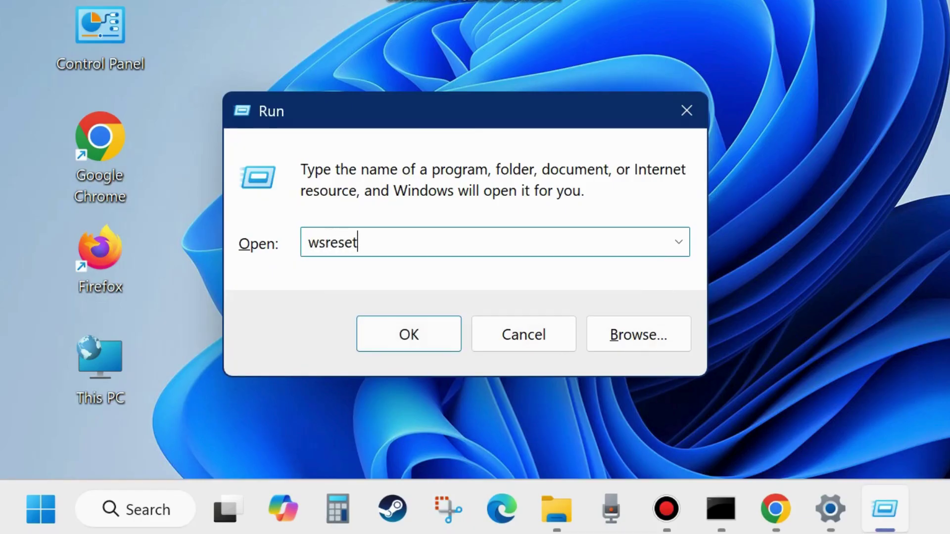
type(".exe")
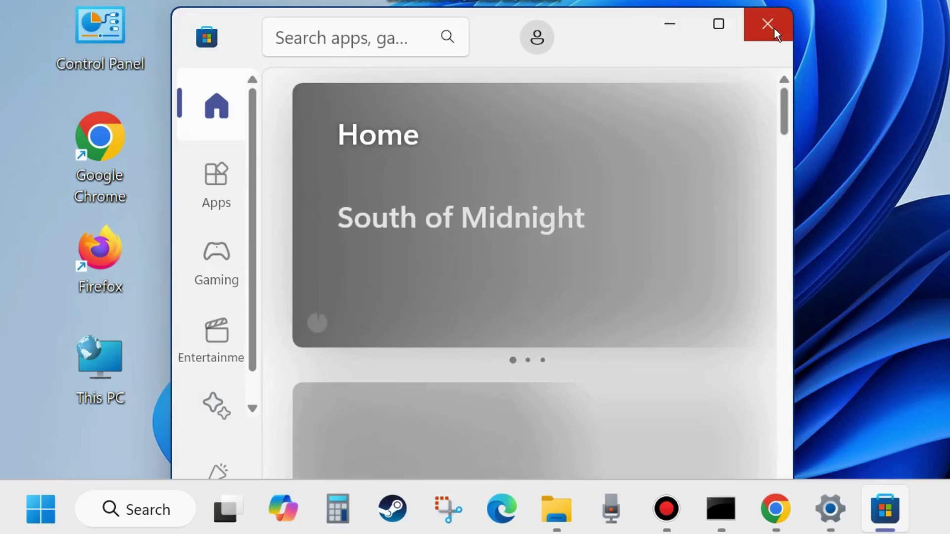
left_click(766, 23)
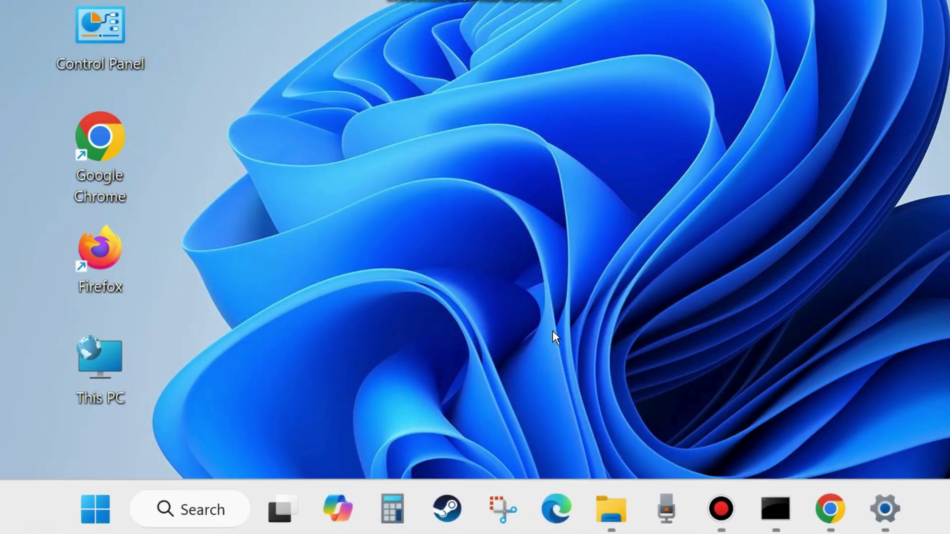
Open Control Panel's Date and Time dialog, showing 16 April 2025 and the UTC+05:30 time zone
double_click(102, 30)
left_click_drag(636, 30, 599, 47)
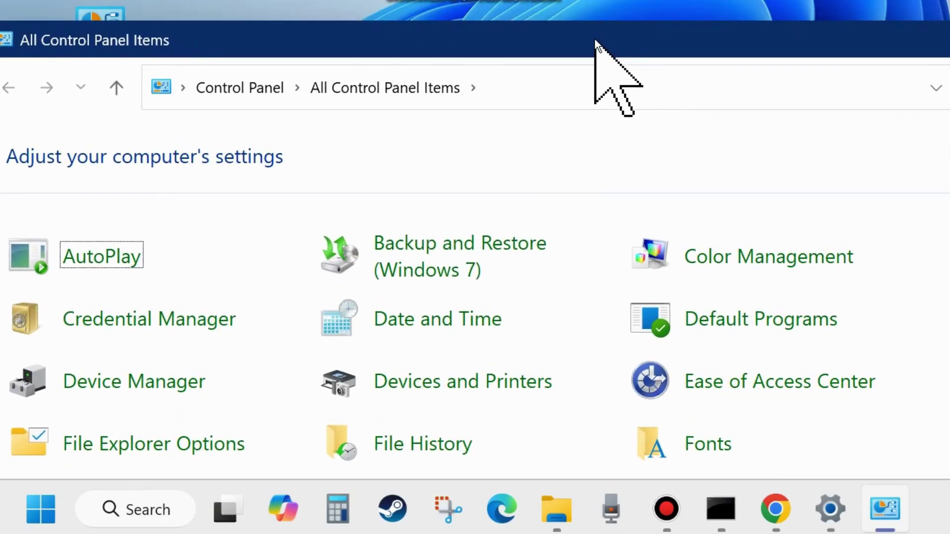
left_click(429, 331)
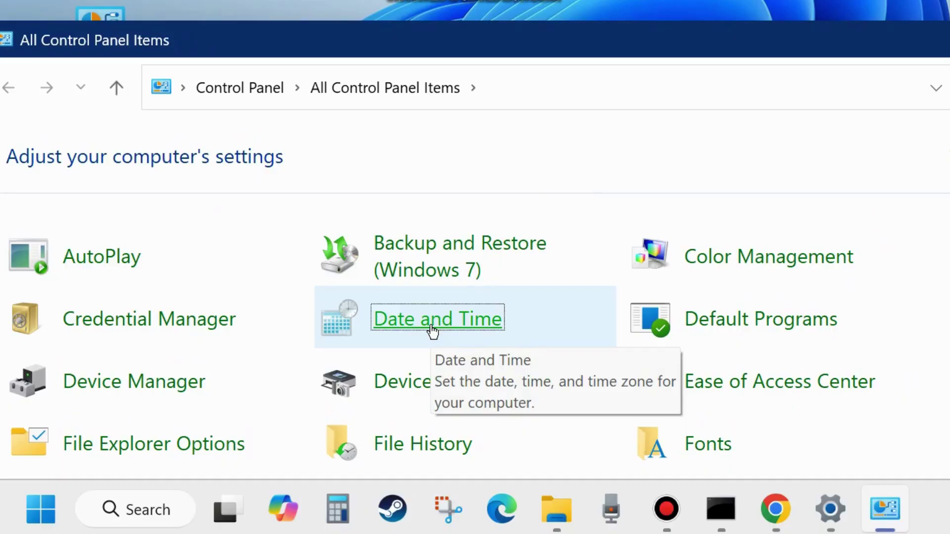
left_click(432, 330)
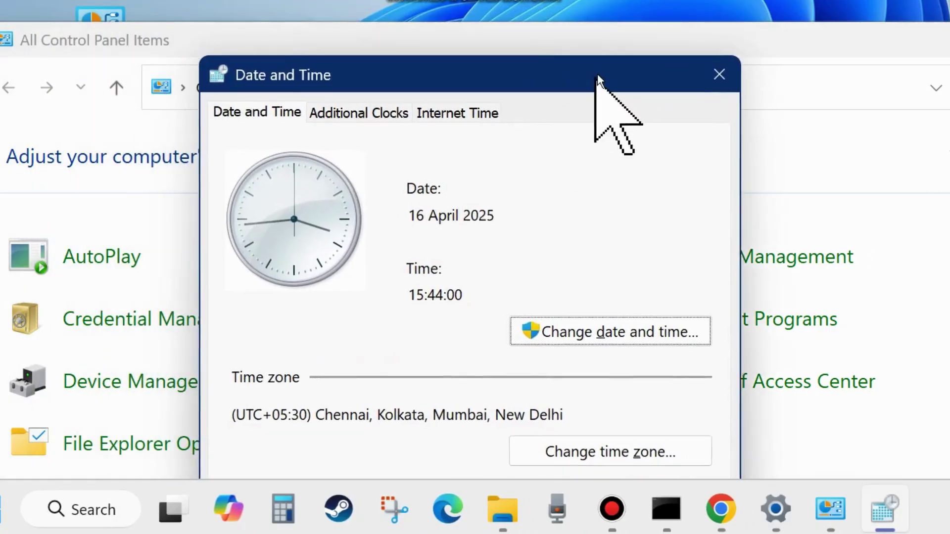
left_click_drag(596, 81, 605, 55)
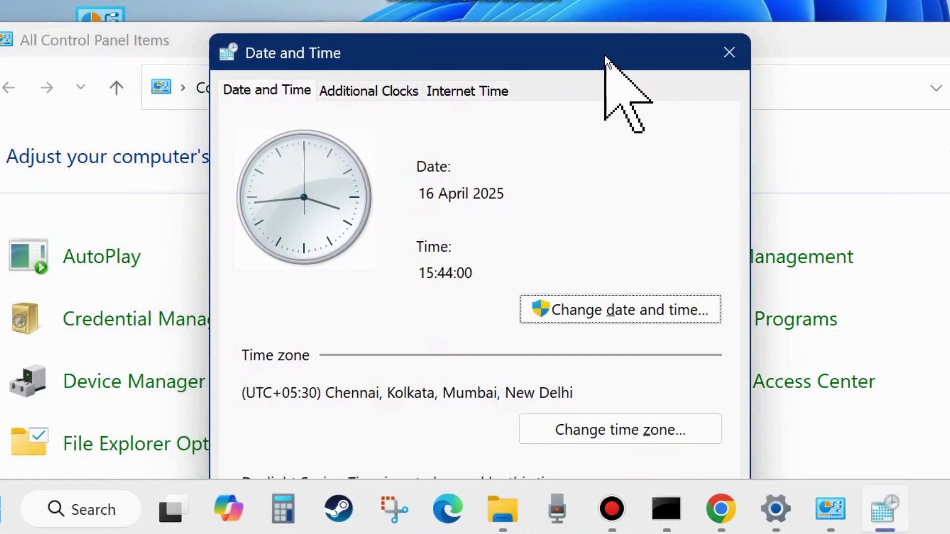
Sync the clock with time.windows.com via Internet Time, then close Date and Time and Control Panel
left_click(474, 91)
left_click_drag(494, 55, 499, 48)
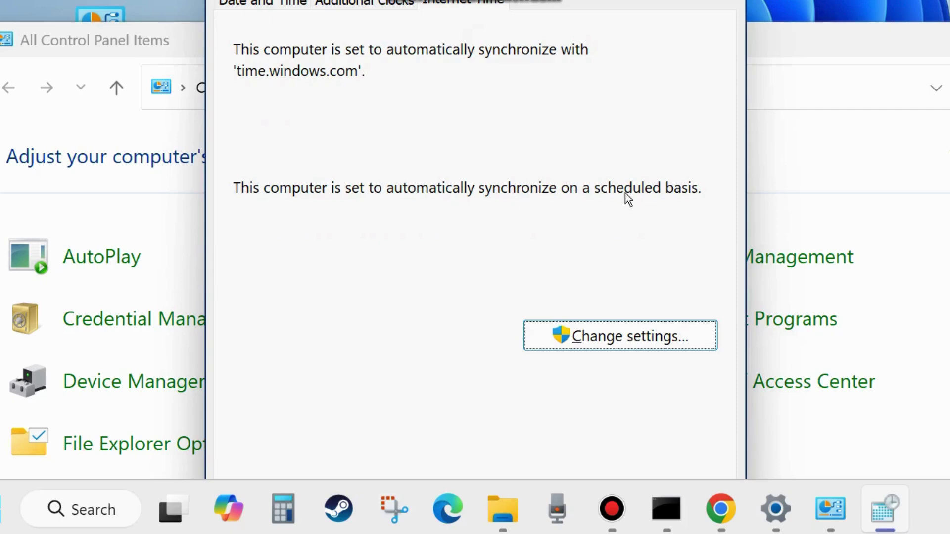
left_click(611, 335)
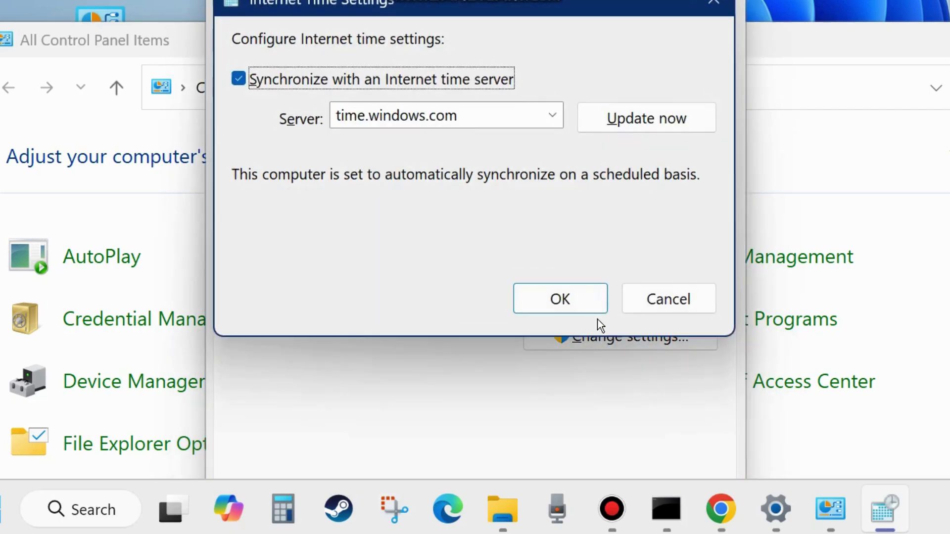
left_click_drag(531, 4, 555, 81)
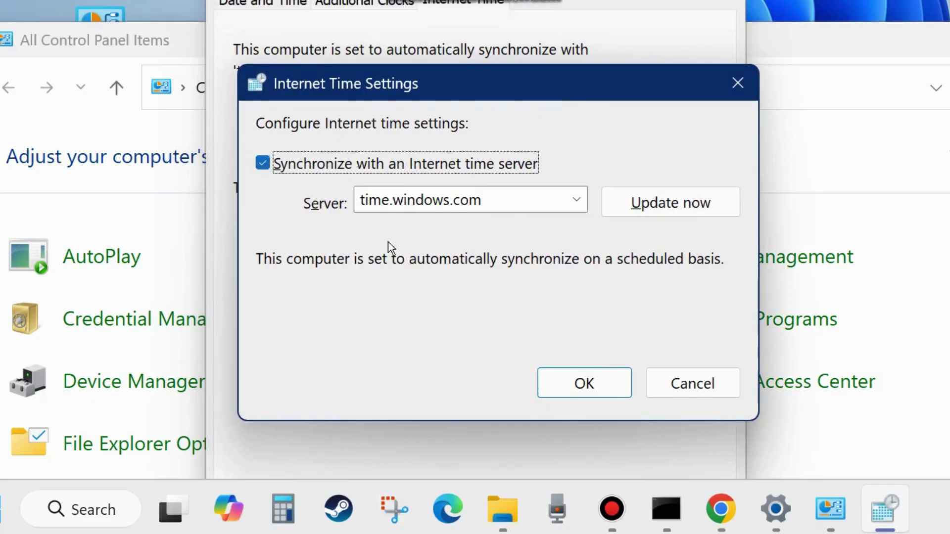
left_click(662, 214)
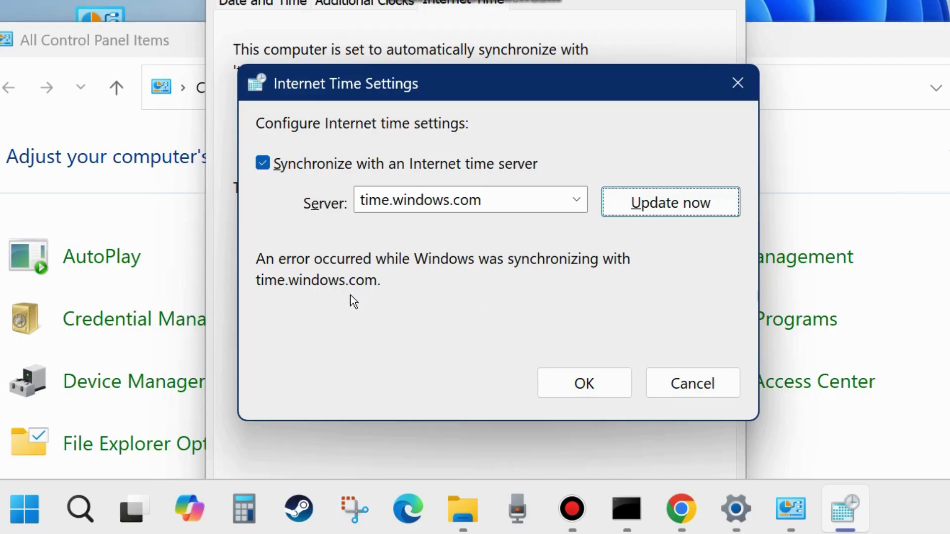
left_click(579, 385)
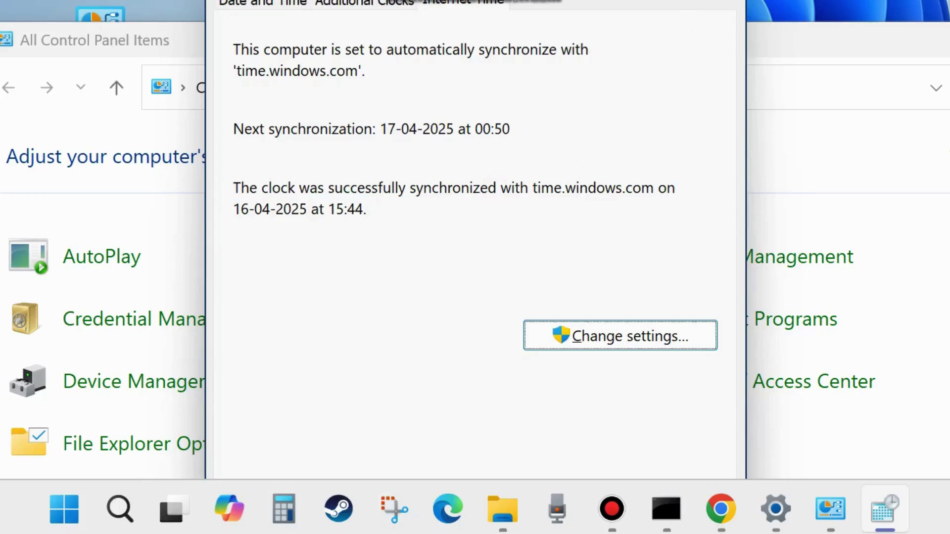
key("Escape")
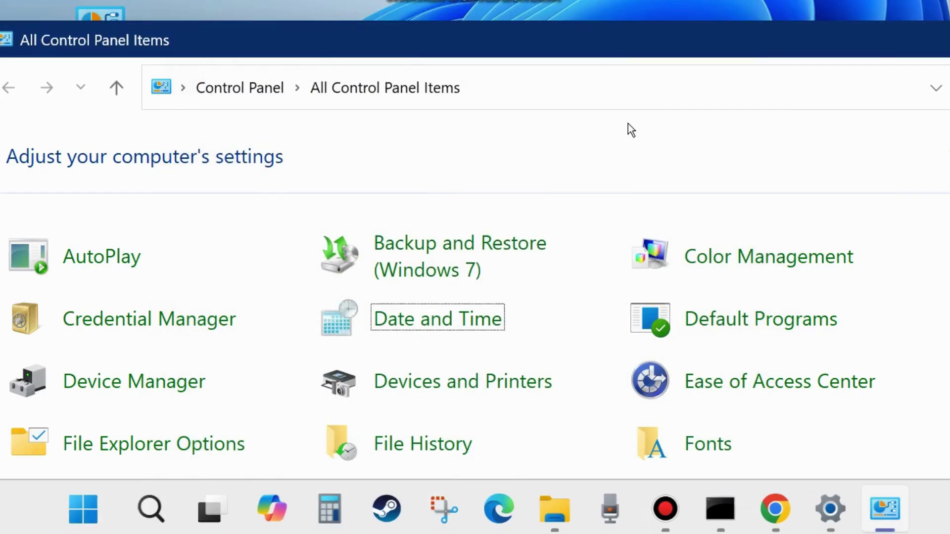
key("alt+F4")
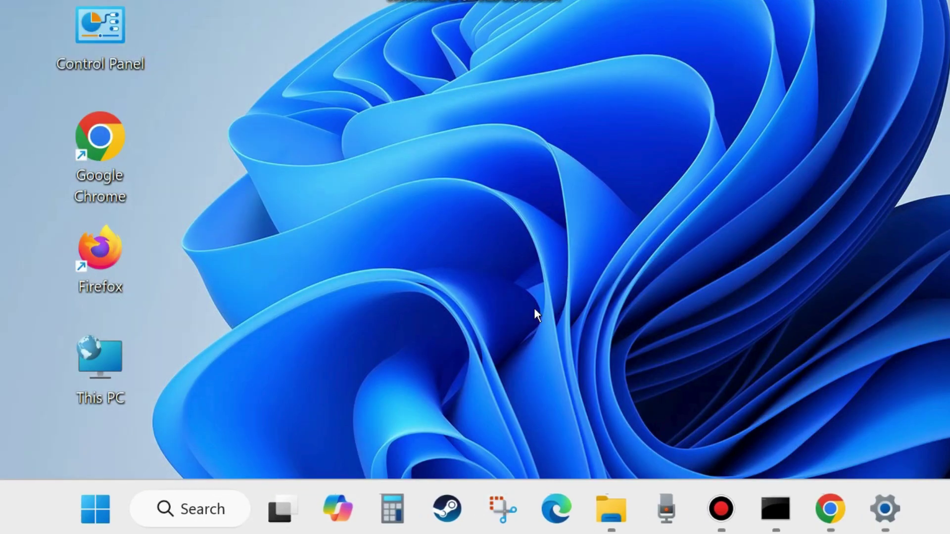
Launch Google Chrome and search for 'microsoft server status'
double_click(106, 155)
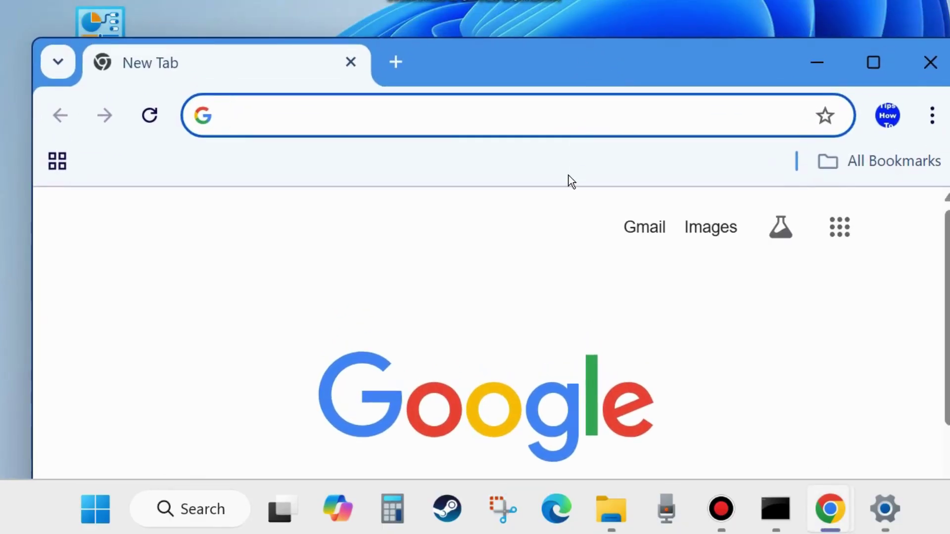
type("micros")
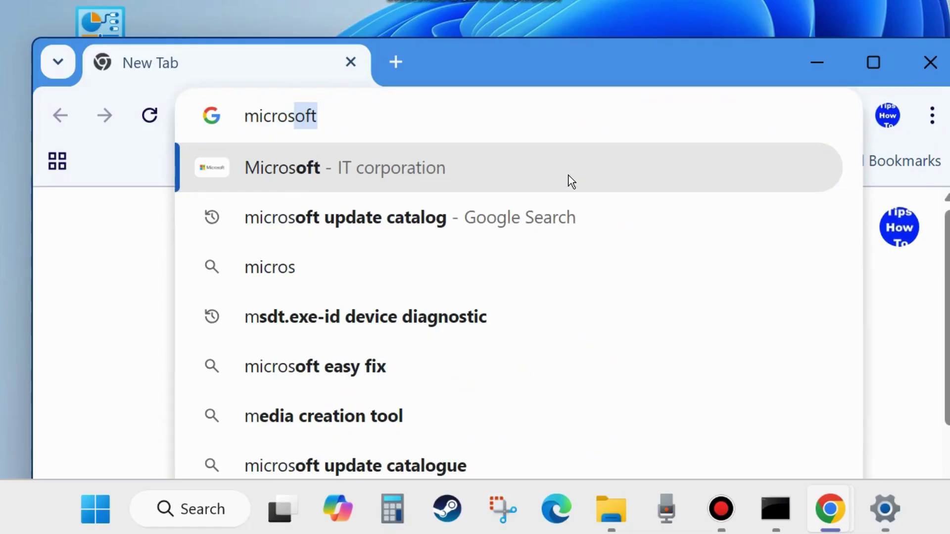
type("oft serv")
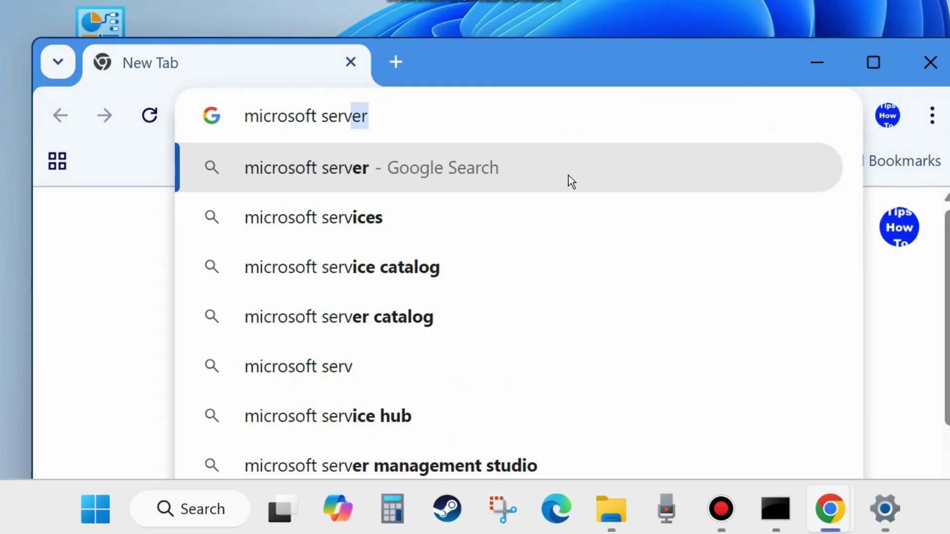
type("er")
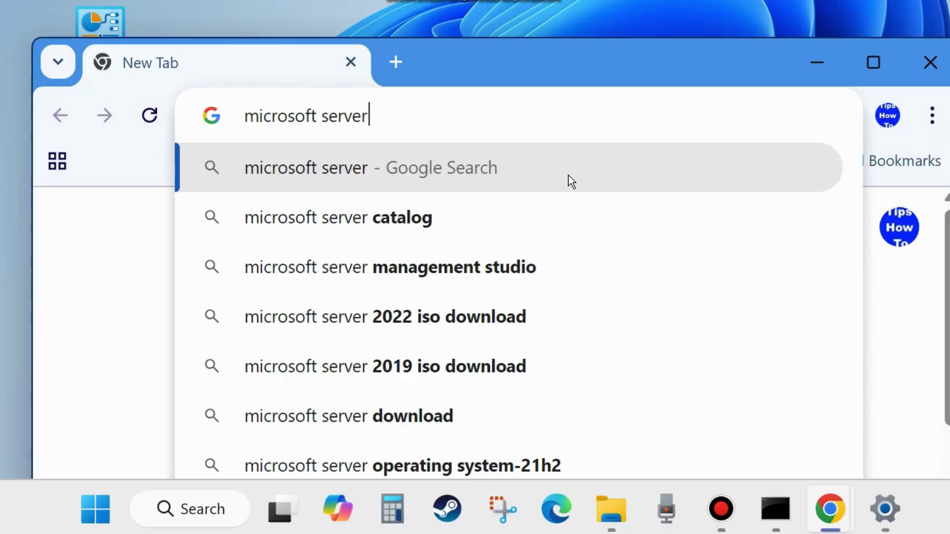
type(" status")
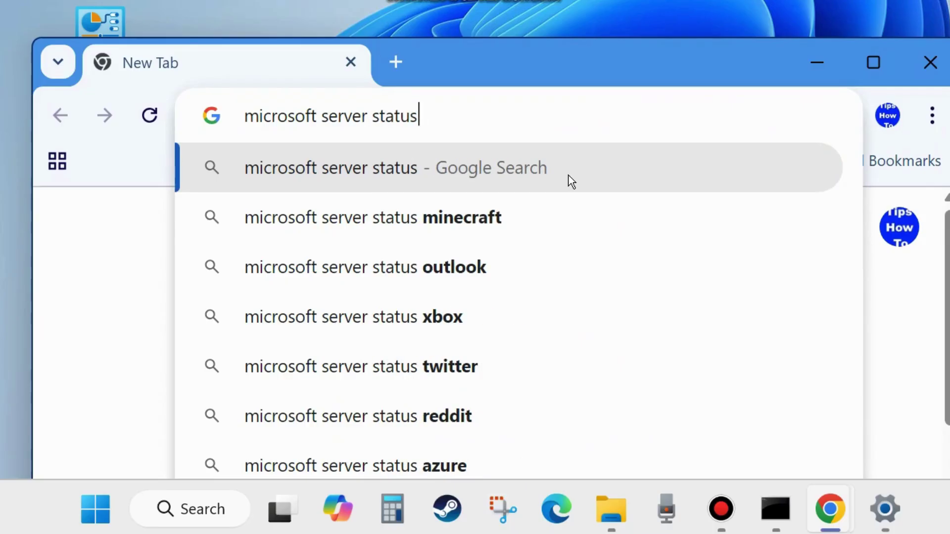
key("Return")
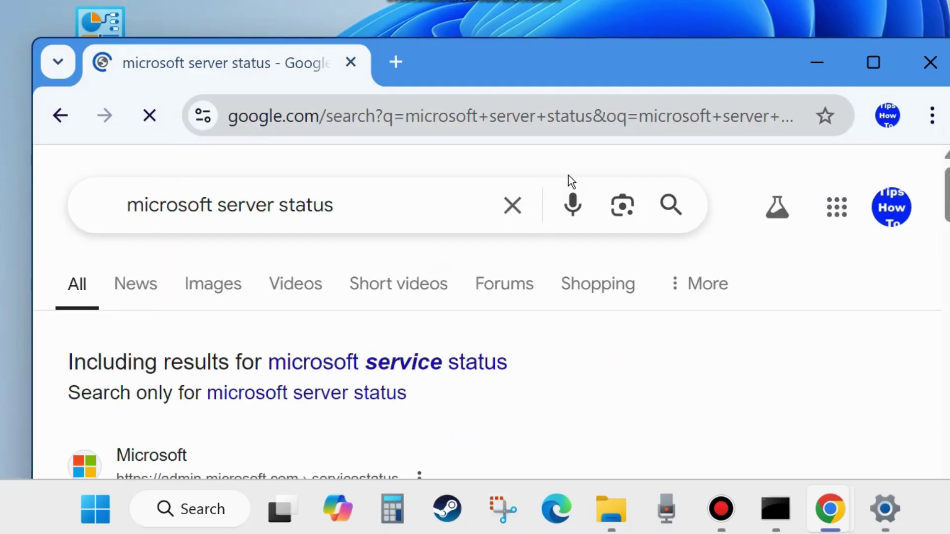
scroll(349, 383, "down", 2)
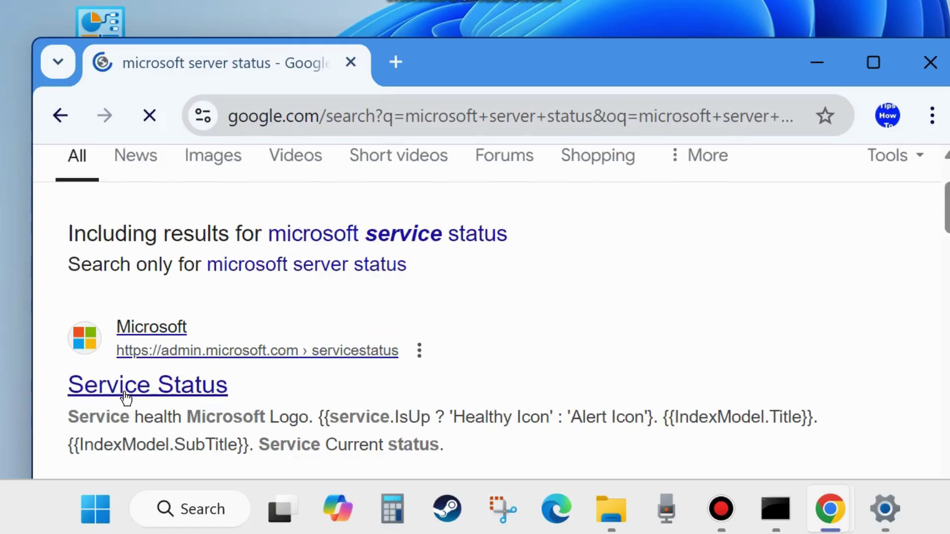
scroll(131, 346, "down", 2)
Open Microsoft's service status page and confirm all consumer services are up and running
left_click(126, 268)
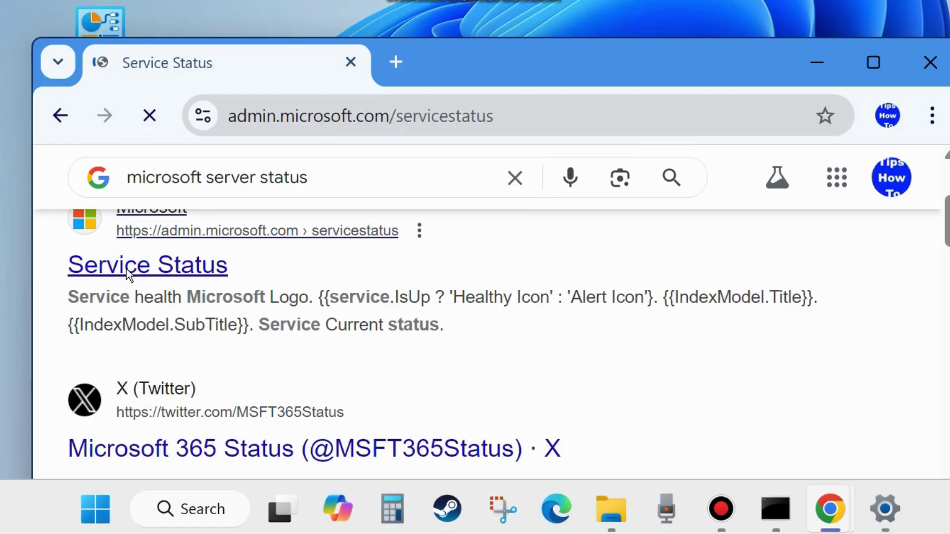
left_click_drag(519, 79, 514, 0)
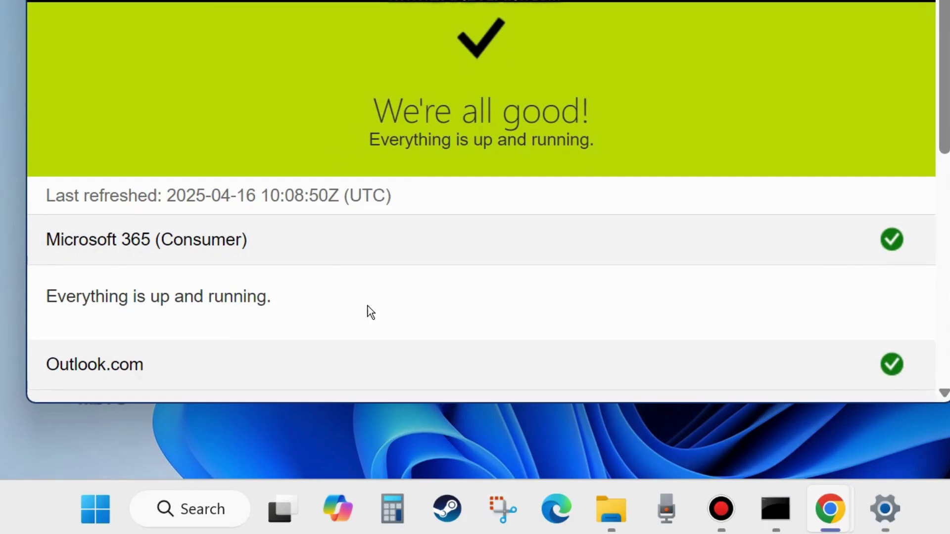
scroll(547, 328, "down", 2)
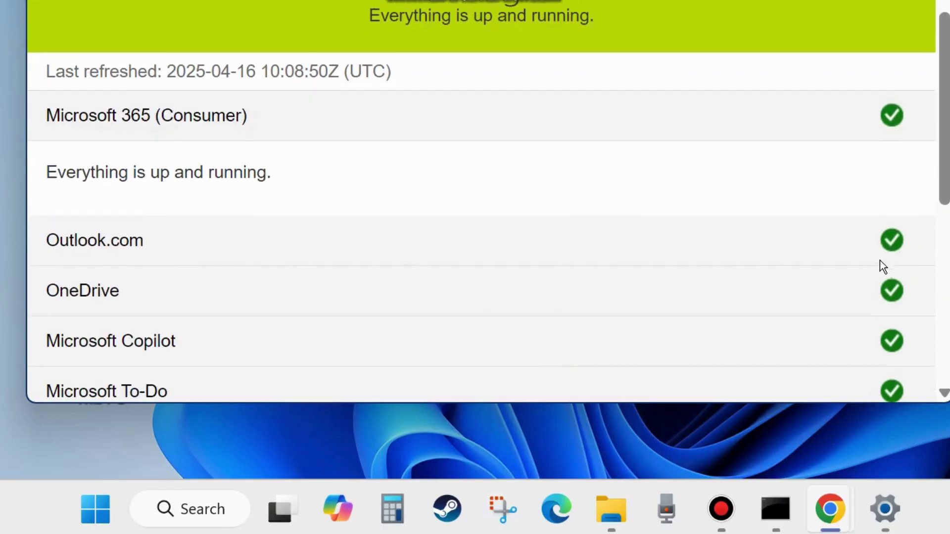
scroll(884, 267, "down", 8)
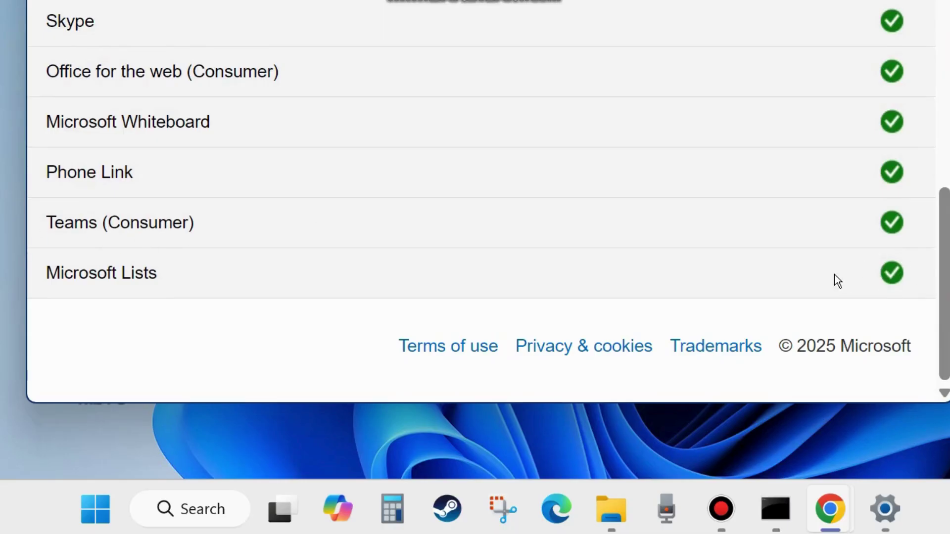
scroll(886, 242, "up", 12)
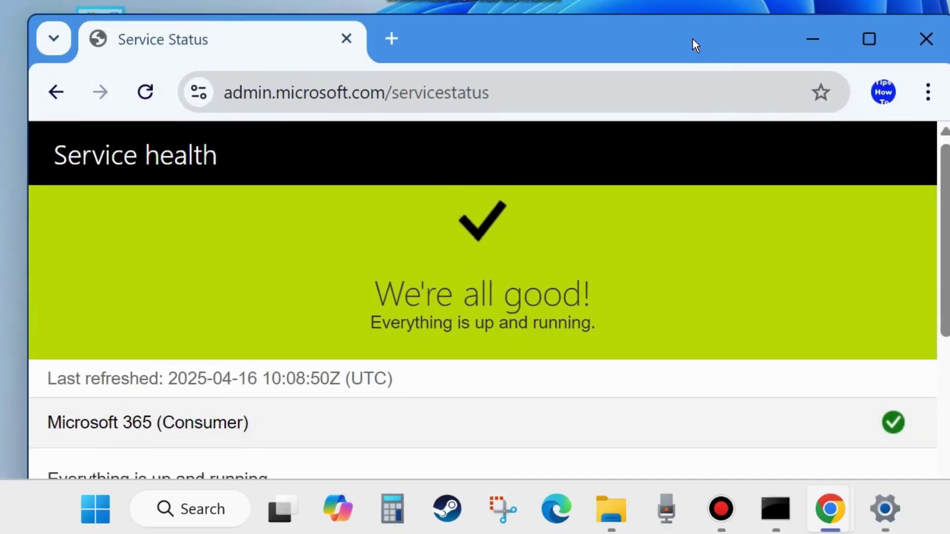
Close Chrome and reopen Settings on the Accounts page to reach Account settings
left_click(922, 44)
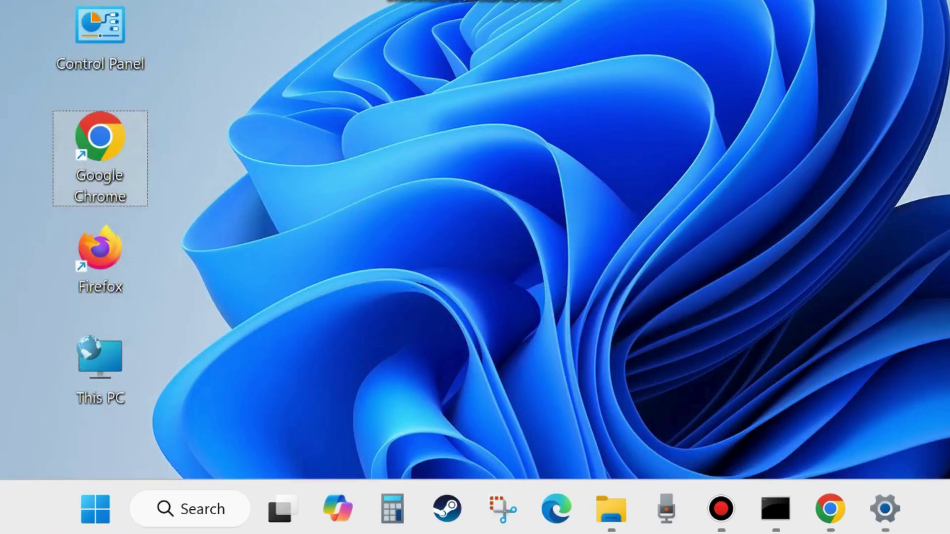
left_click(424, 317)
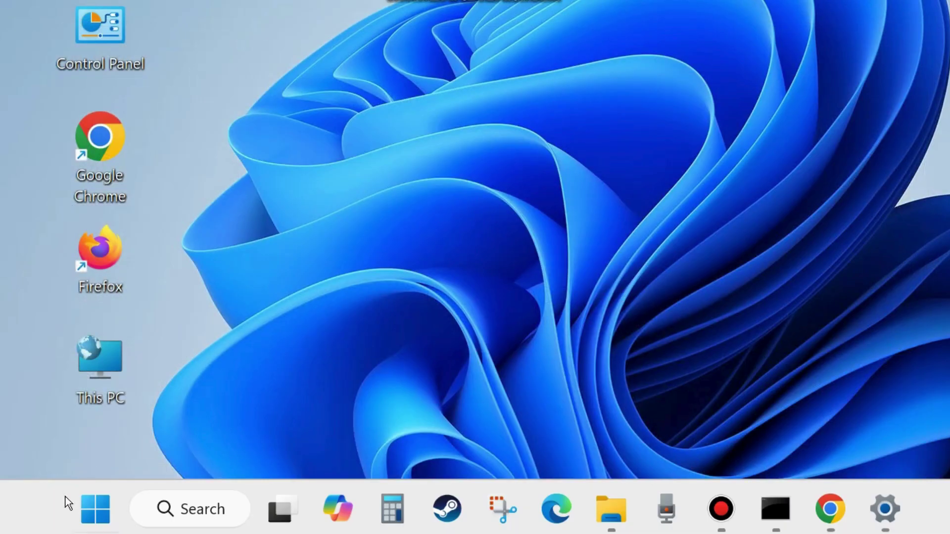
right_click(93, 508)
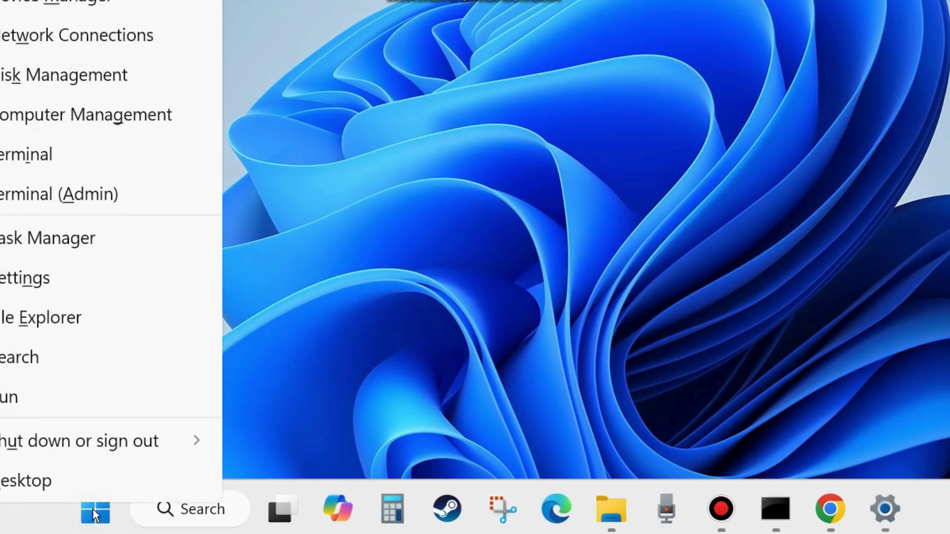
left_click(61, 278)
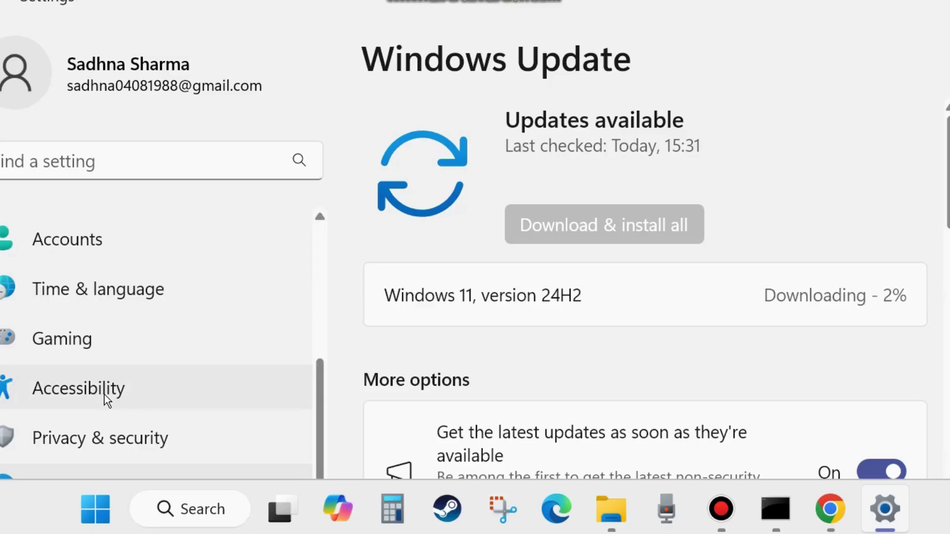
scroll(107, 399, "up", 5)
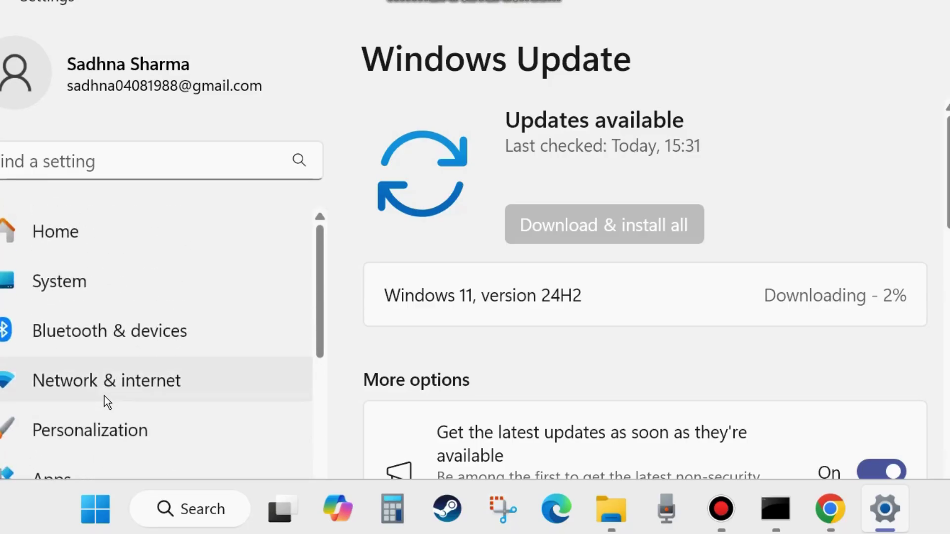
scroll(106, 402, "down", 3)
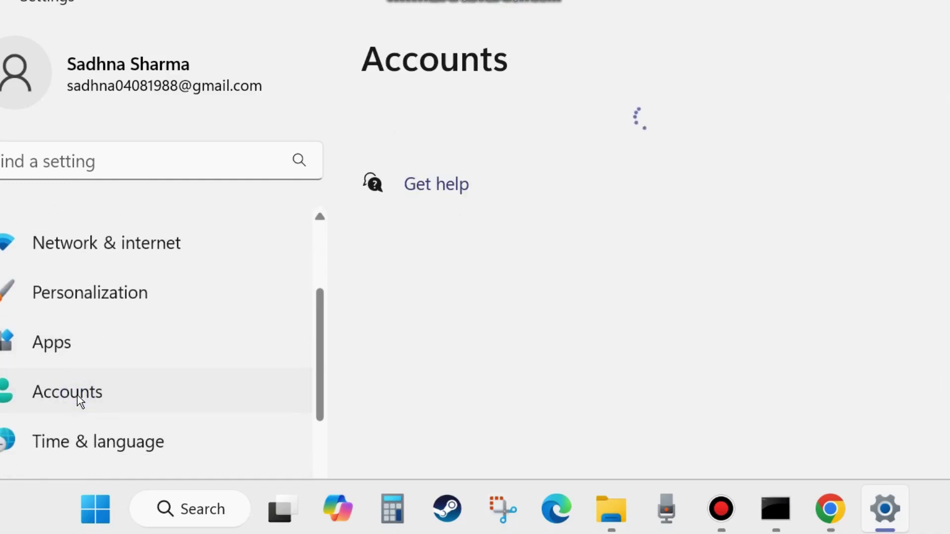
scroll(608, 354, "down", 8)
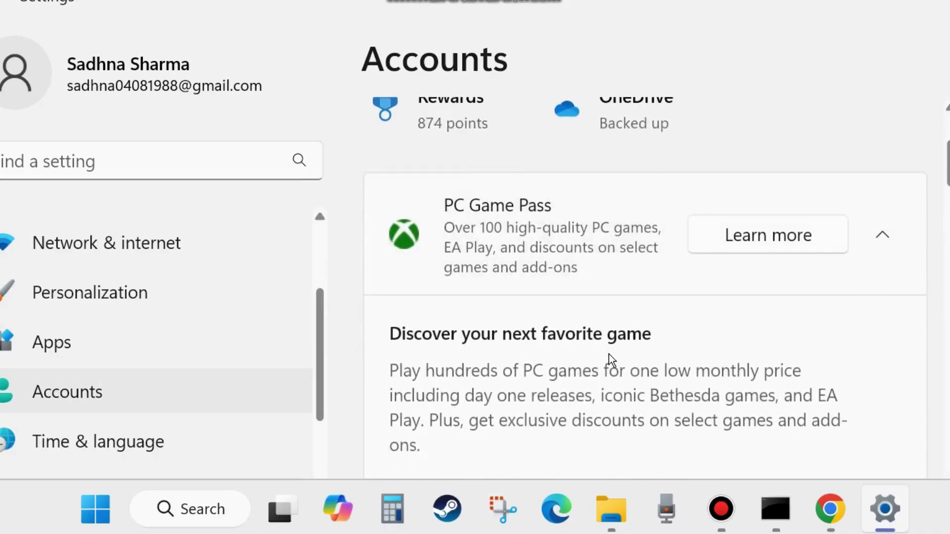
scroll(608, 354, "down", 12)
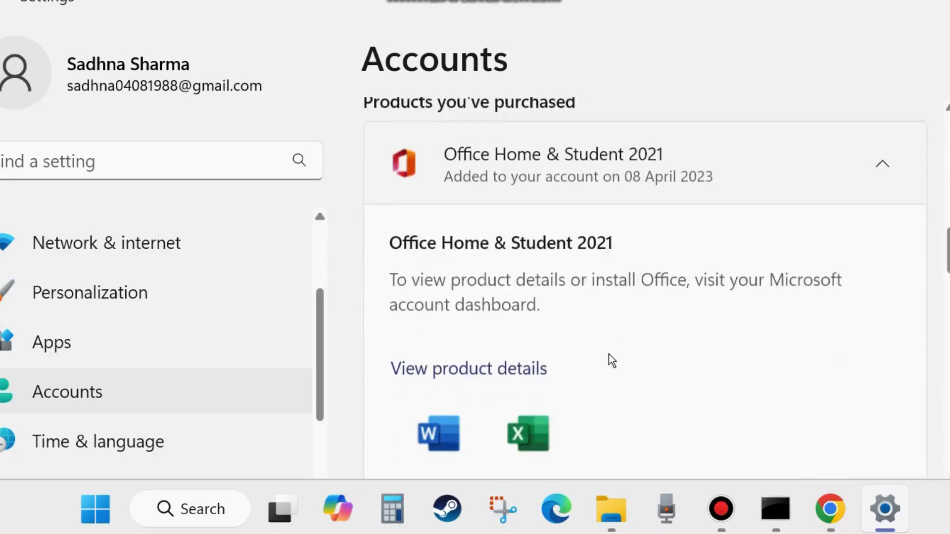
scroll(609, 354, "down", 2)
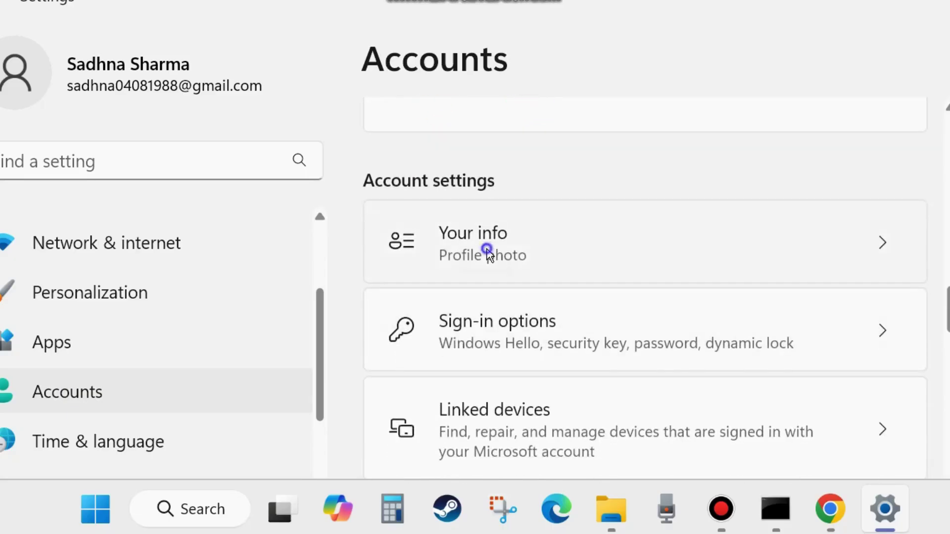
Open Your info and confirm the Microsoft account is signed in as Administrator
left_click(487, 249)
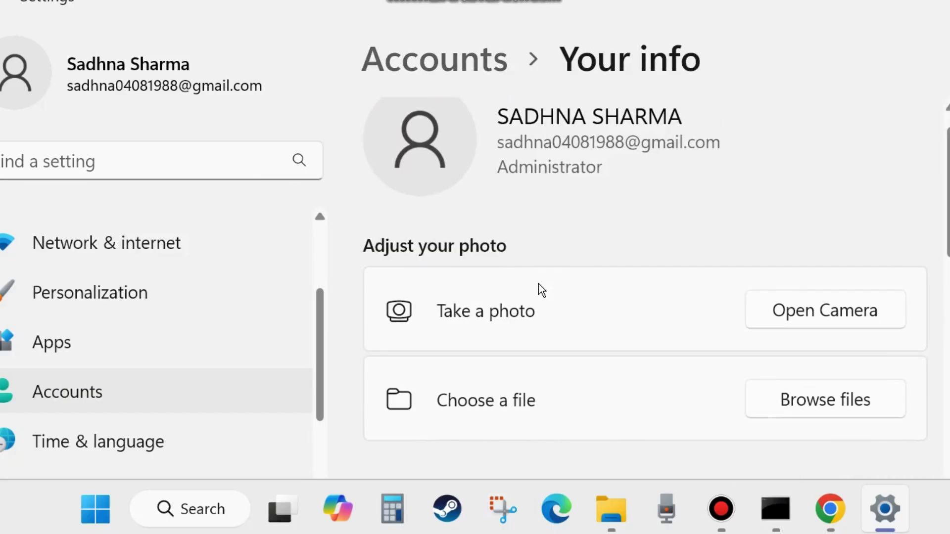
scroll(539, 289, "down", 5)
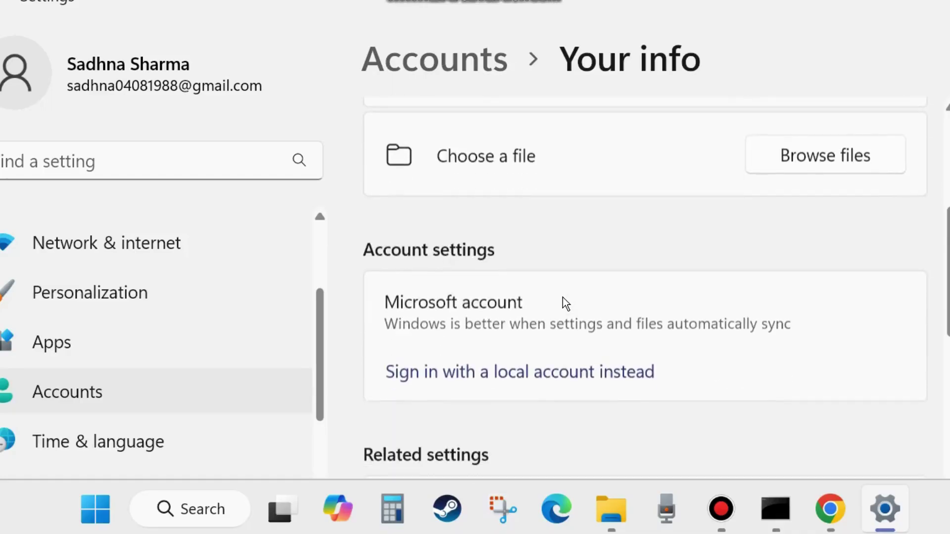
scroll(562, 298, "down", 2)
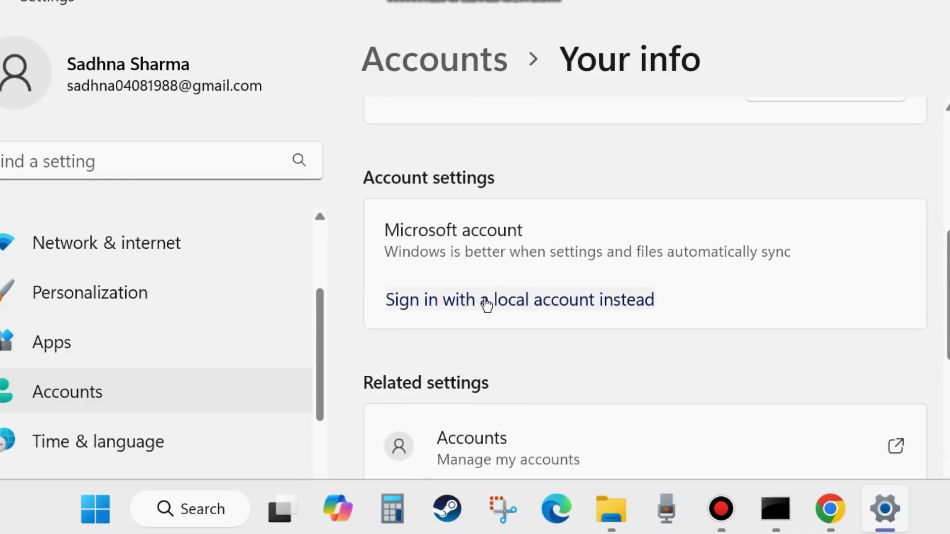
scroll(502, 244, "up", 7)
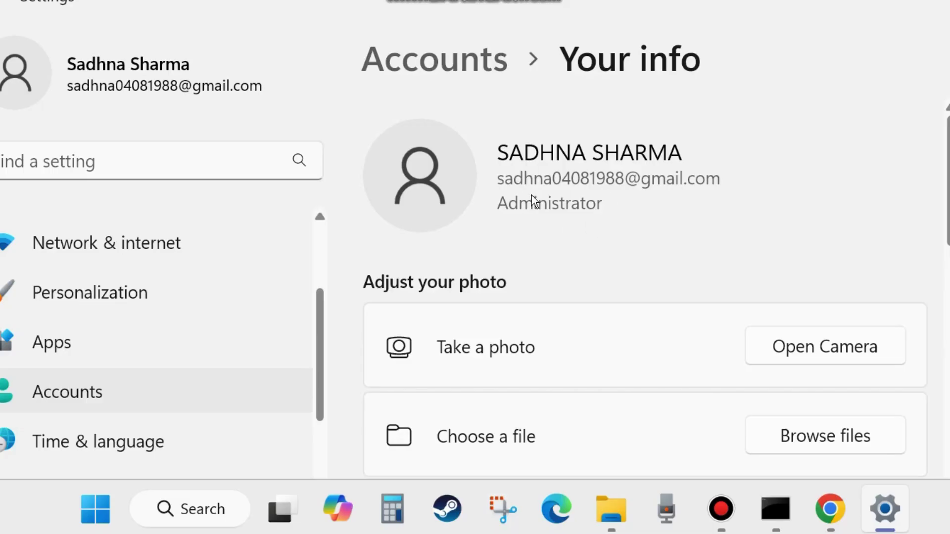
scroll(603, 292, "down", 15)
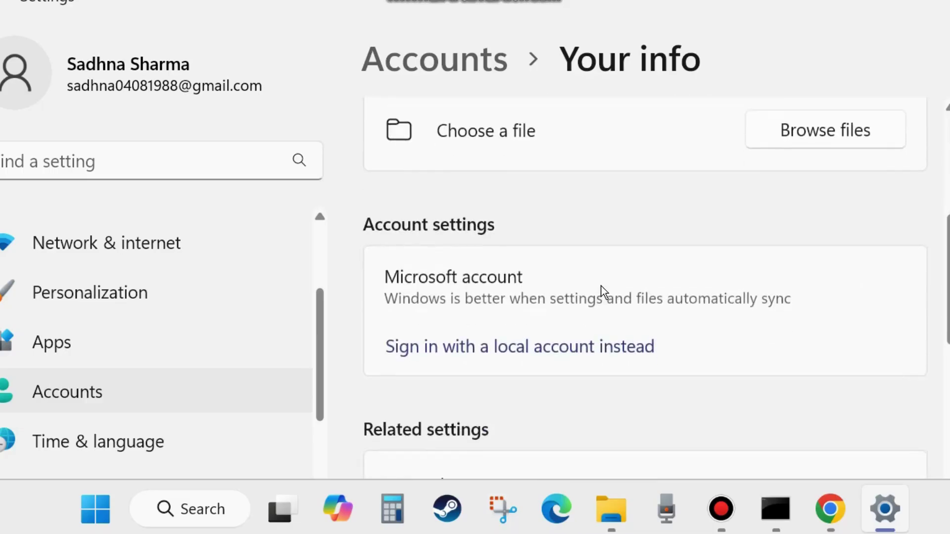
scroll(602, 292, "up", 5)
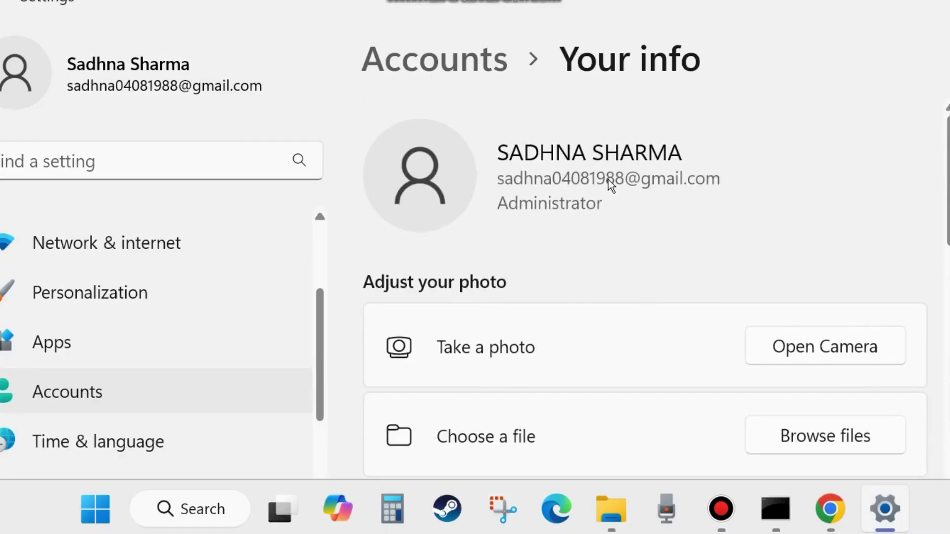
Close and reopen Settings on Network & internet, showing Wi-Fi on and Mobile hotspot off
key("alt+F4")
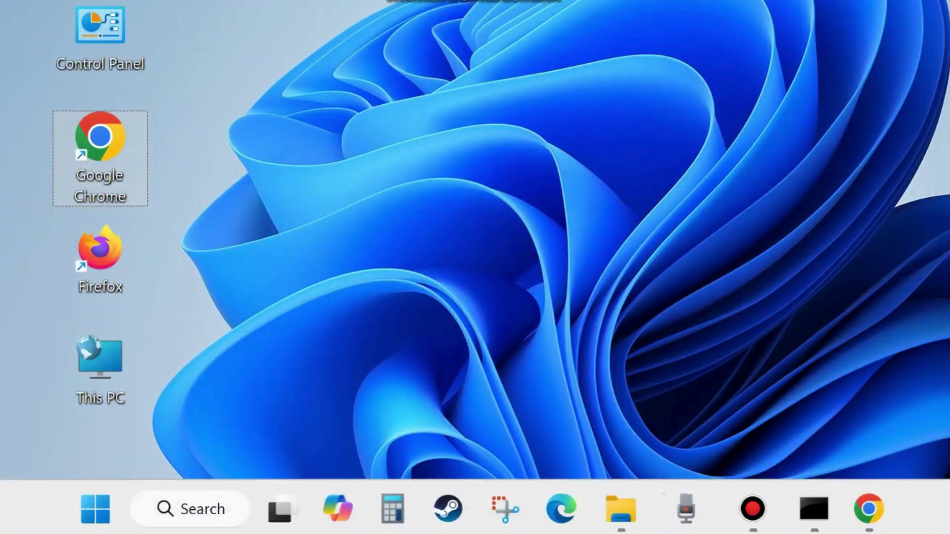
left_click(425, 350)
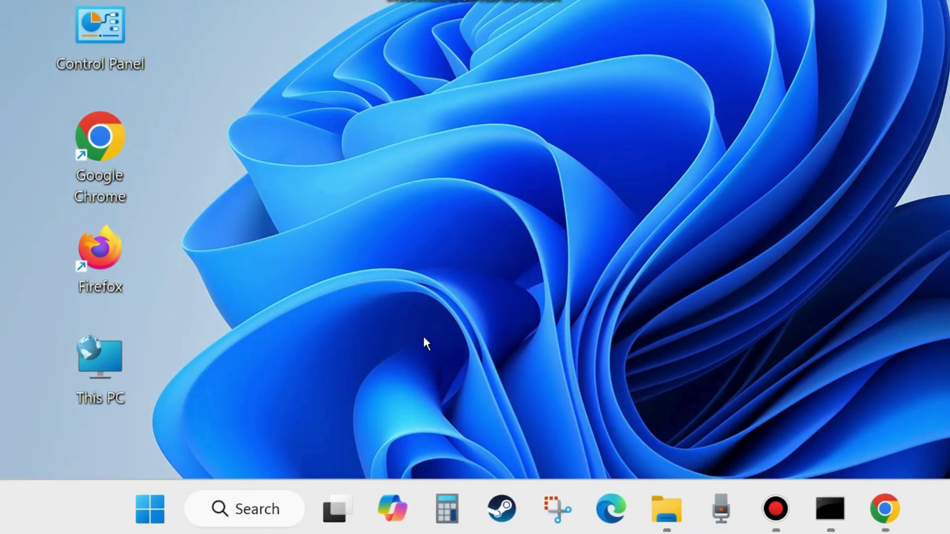
right_click(159, 505)
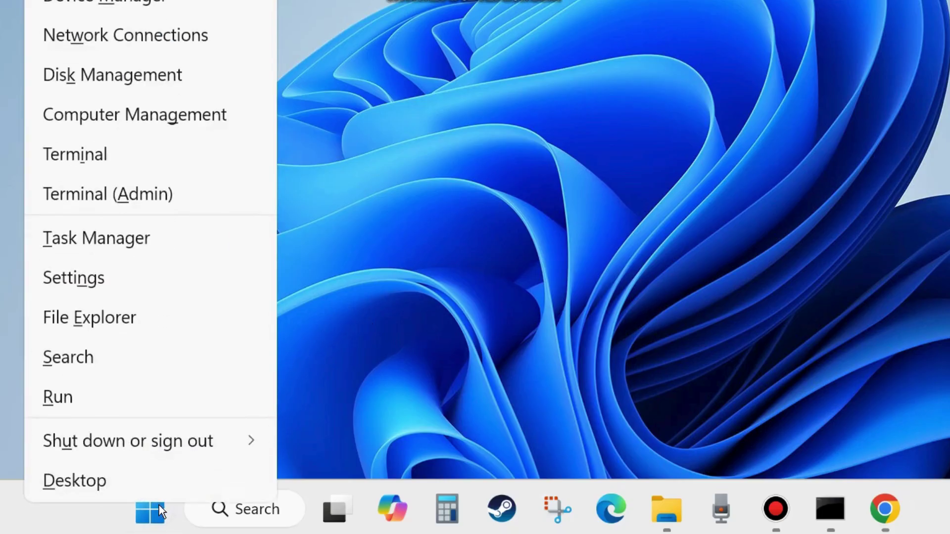
left_click(89, 286)
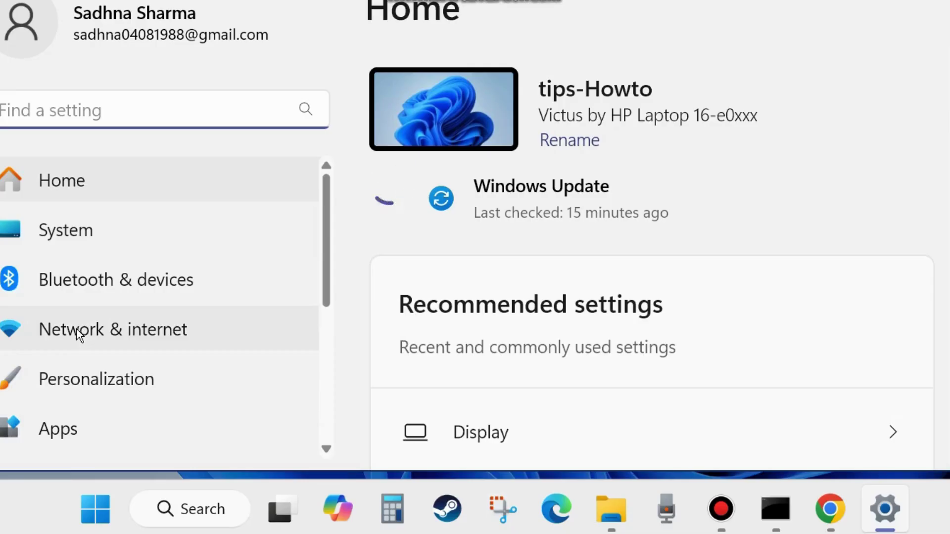
left_click(161, 333)
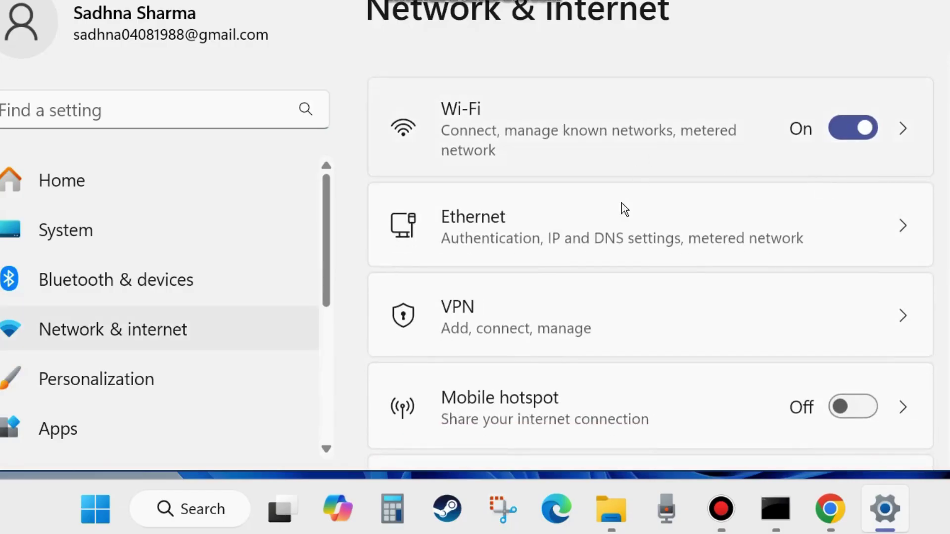
left_click(870, 312)
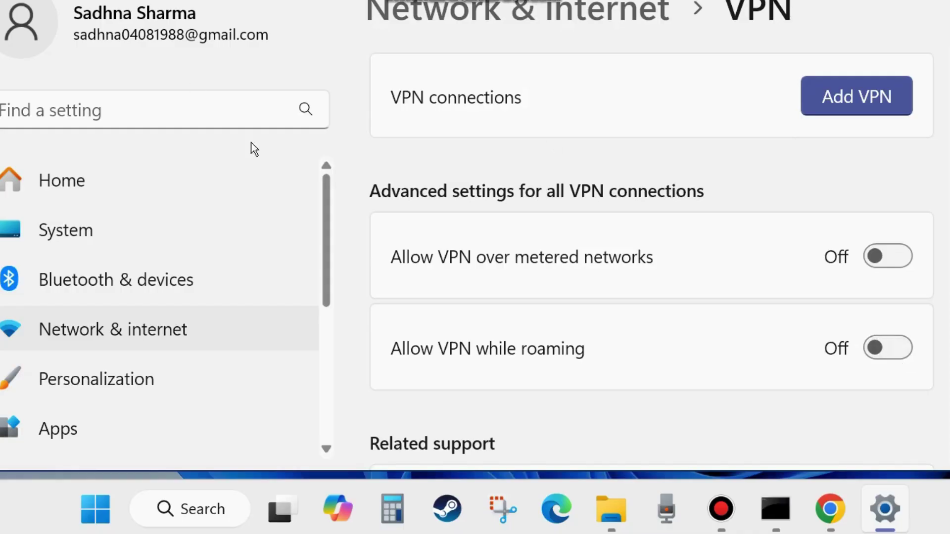
key("alt+Left")
scroll(556, 322, "down", 1)
scroll(556, 324, "down", 5)
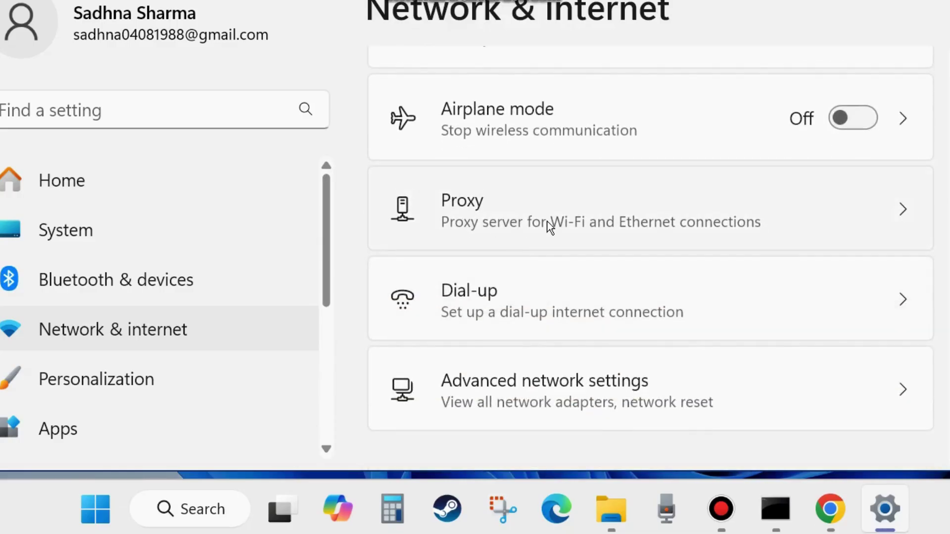
Confirm proxy auto-detection and setup script are off, see 24H2 downloading at 2%, then minimize Settings
left_click(587, 221)
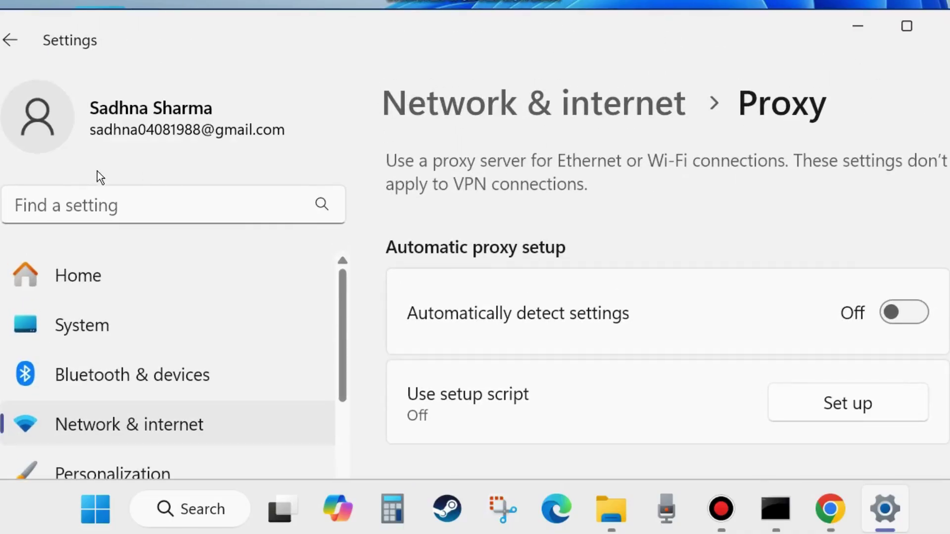
scroll(144, 341, "down", 5)
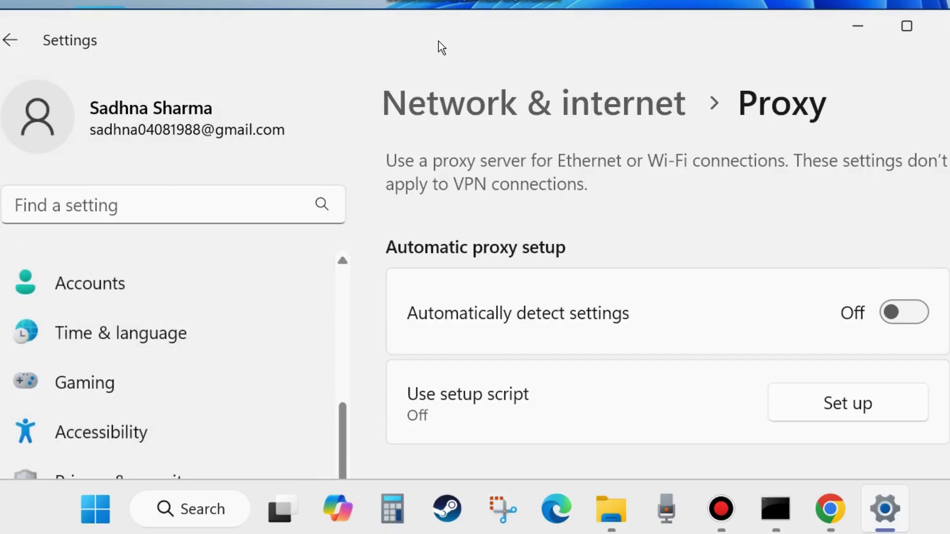
left_click_drag(439, 46, 447, 0)
left_click(121, 414)
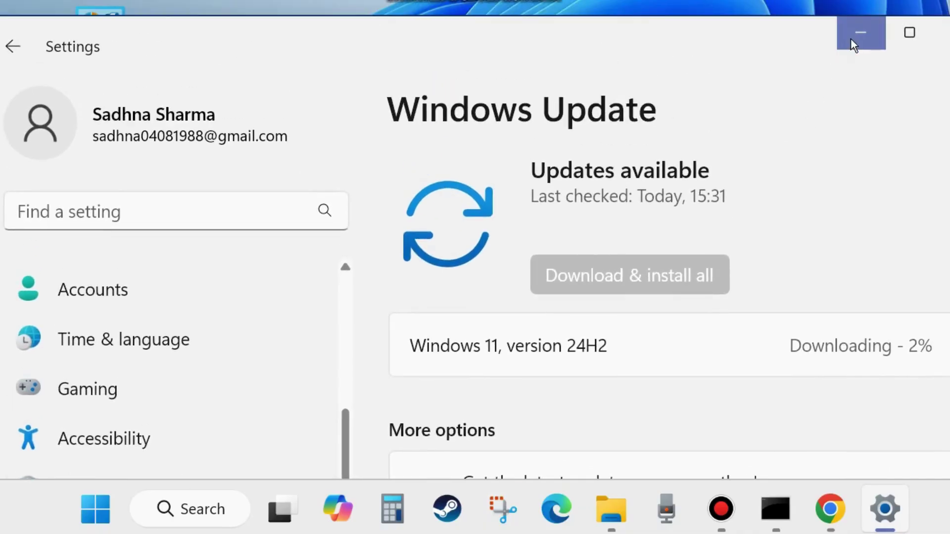
left_click(861, 34)
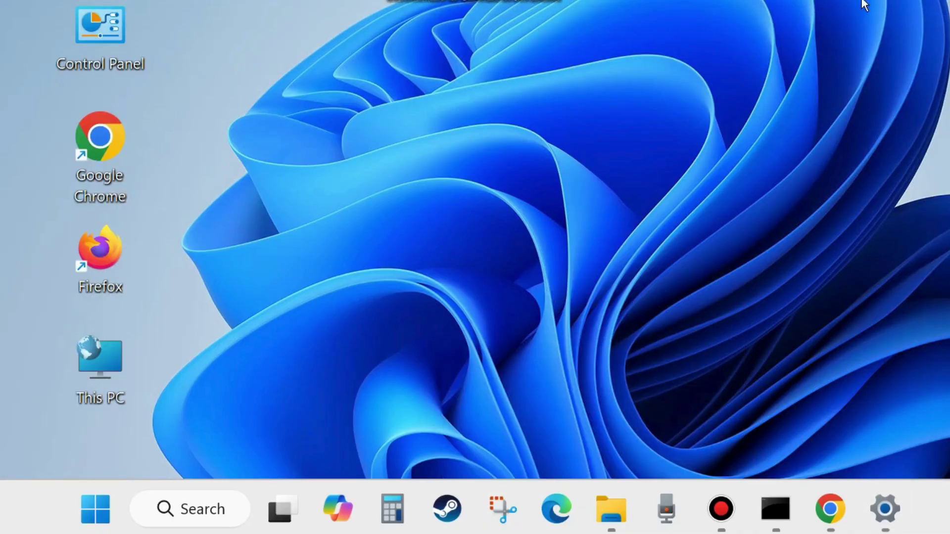